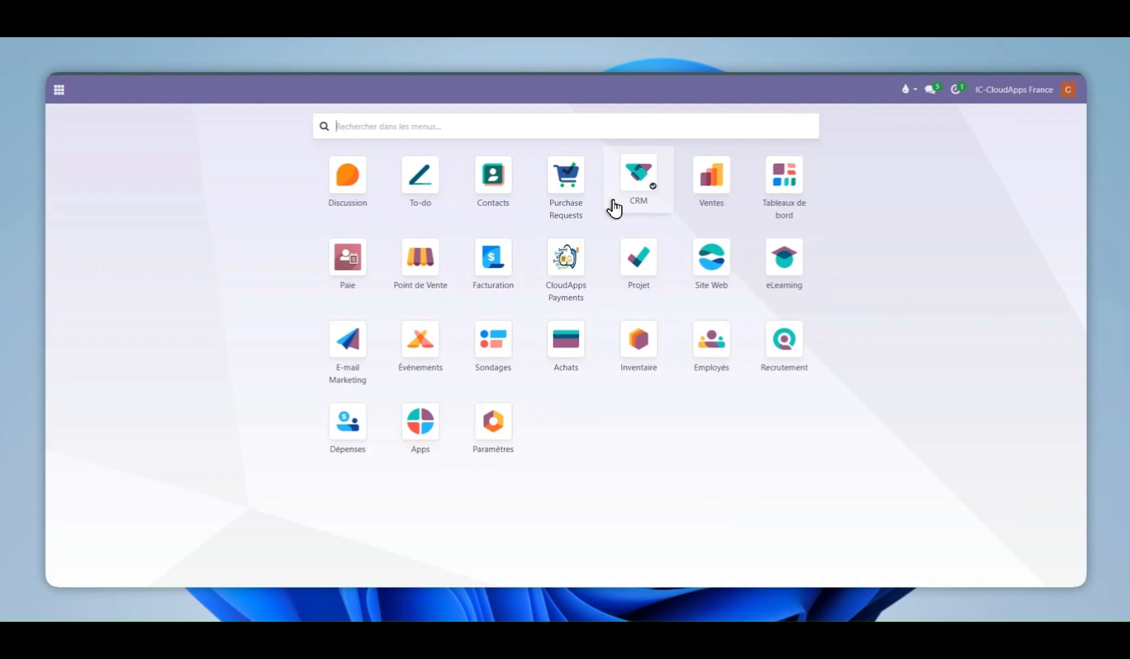
- Create a CRM opportunity named "Fourniture de materiel - Societe Akwa" for the customer contact, with an expected revenue of 5 000,00 €
click(638, 183)
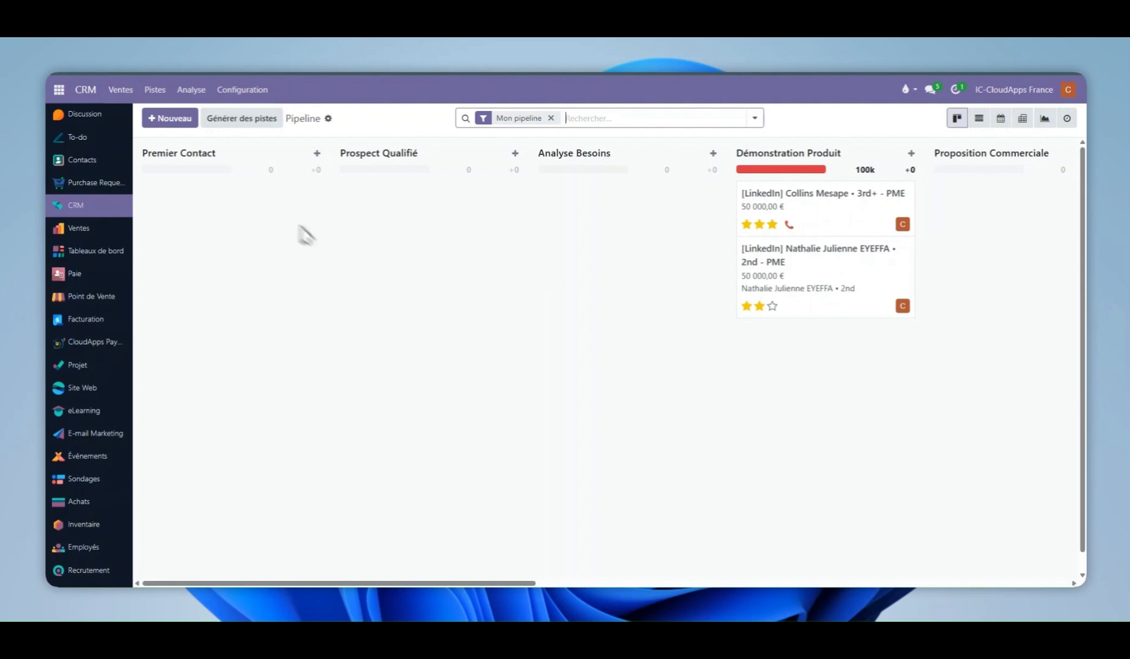
click(169, 118)
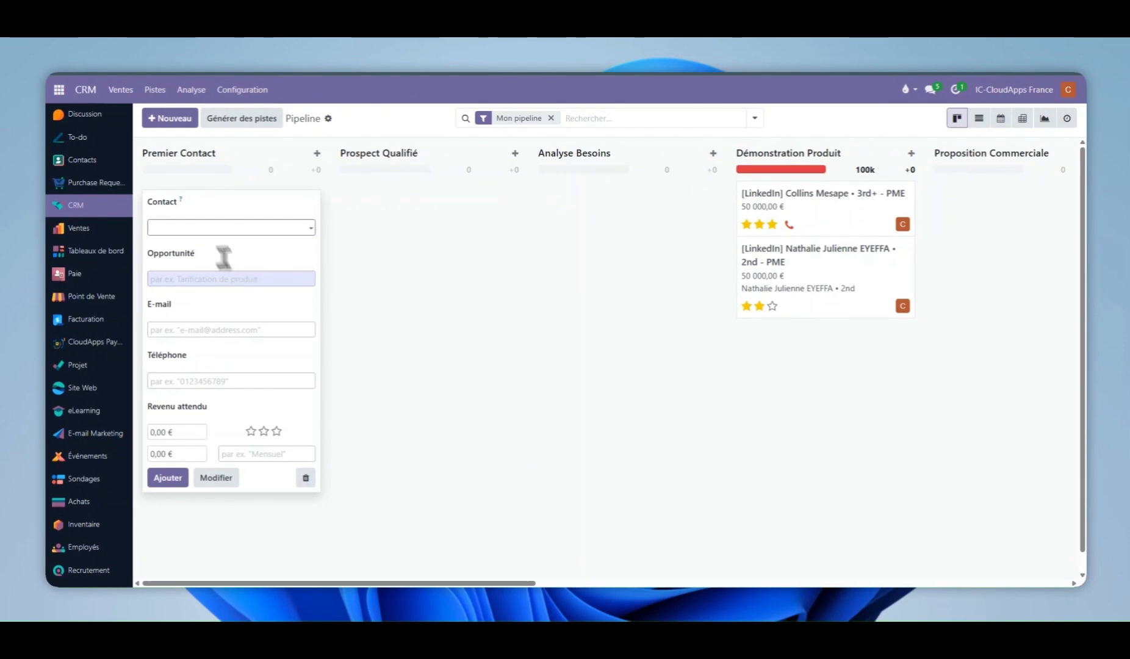
text(Fourniture de materiel - Societe Akwa)
key(Return)
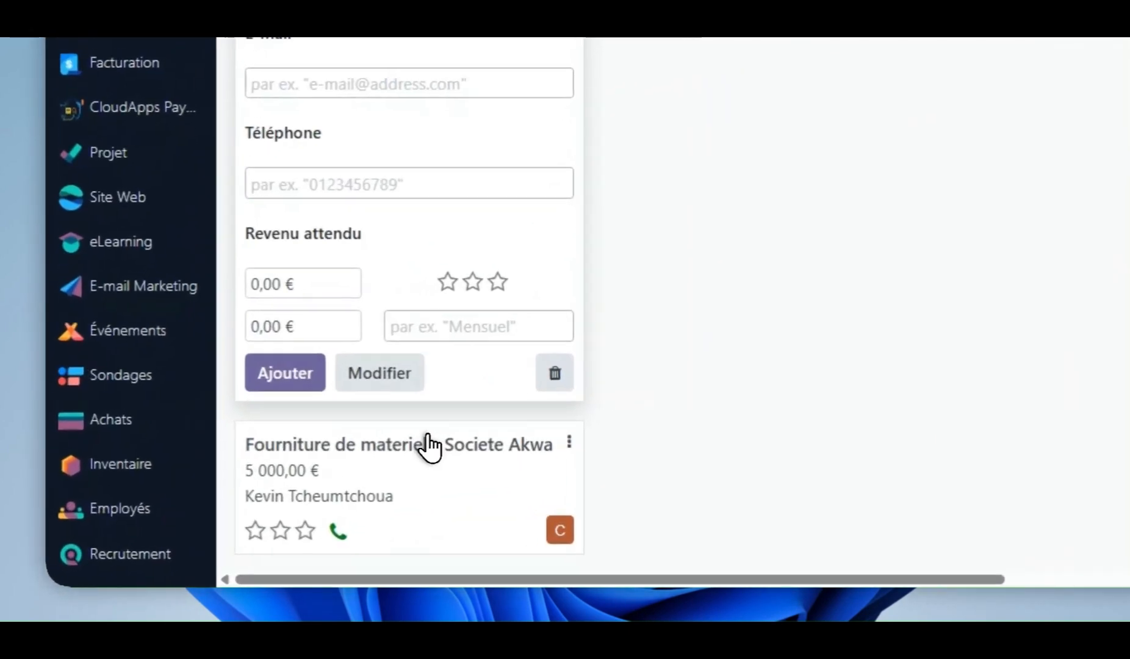
- Start a new quotation from the "Fourniture de materiel - Societe Akwa" opportunity and set its payment terms to 30 jours
click(499, 122)
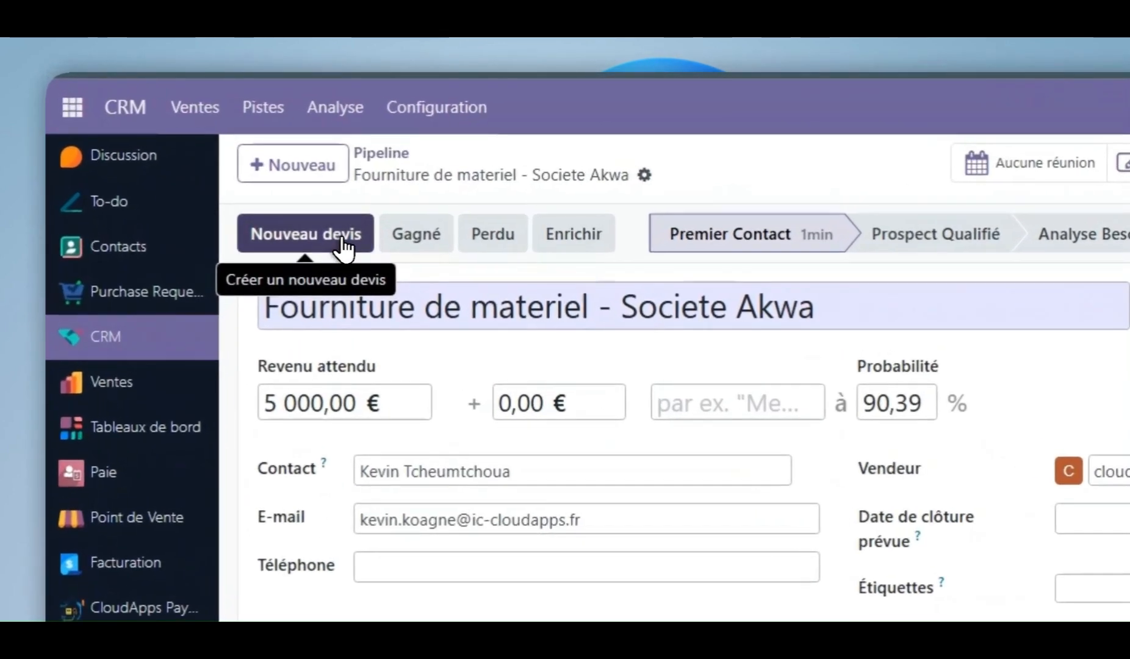
click(194, 156)
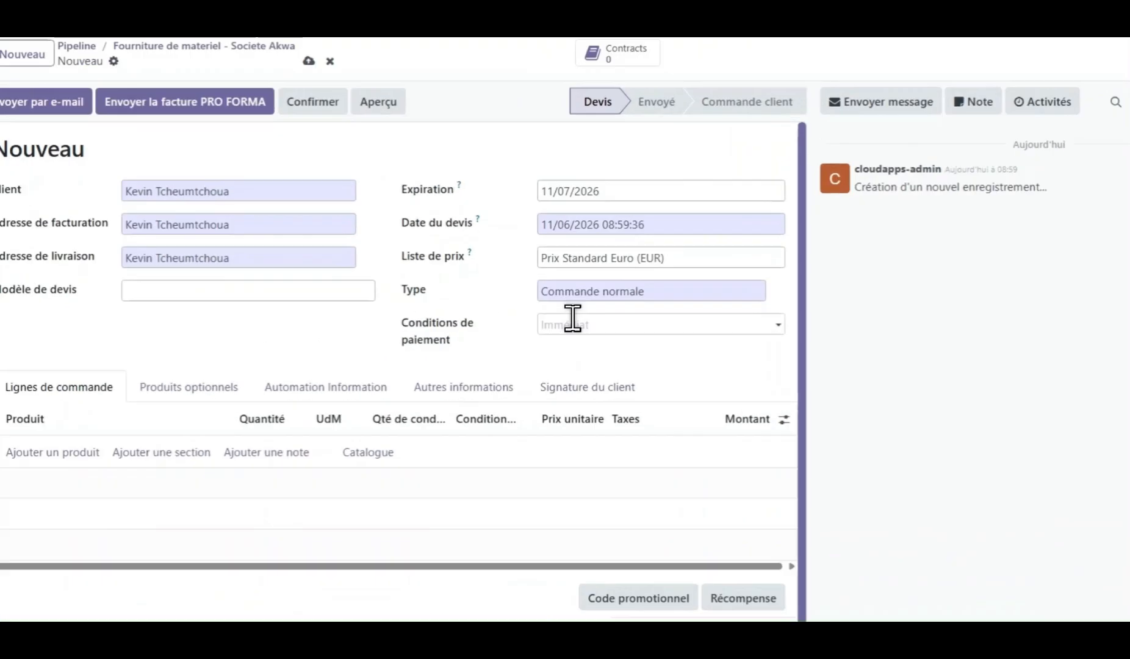
click(577, 312)
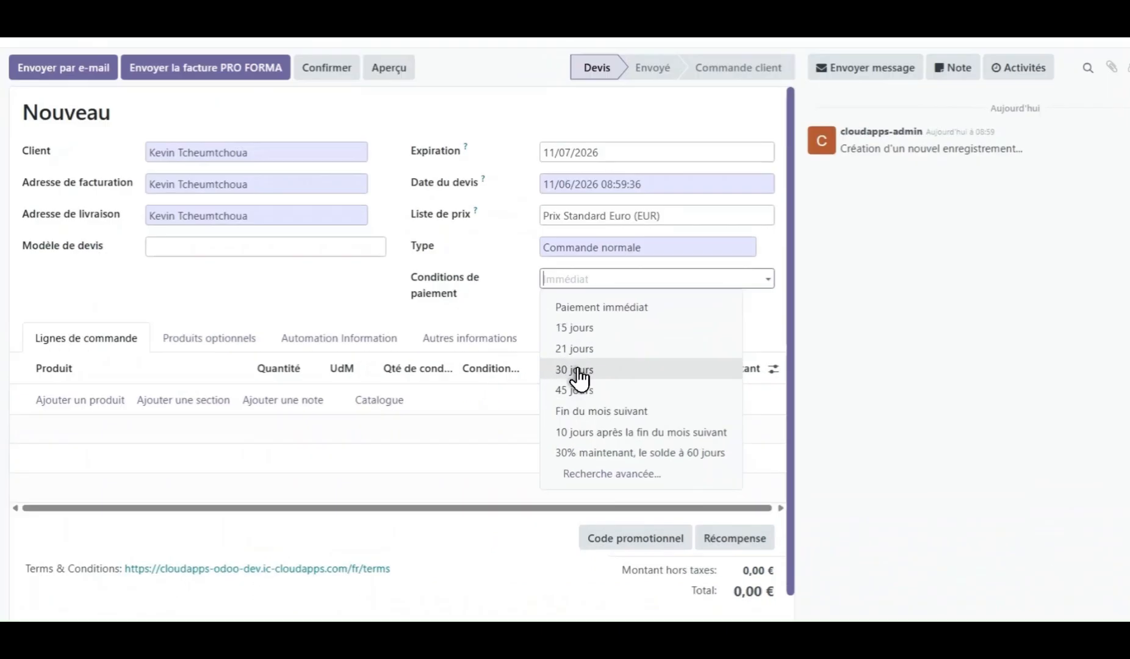
click(580, 386)
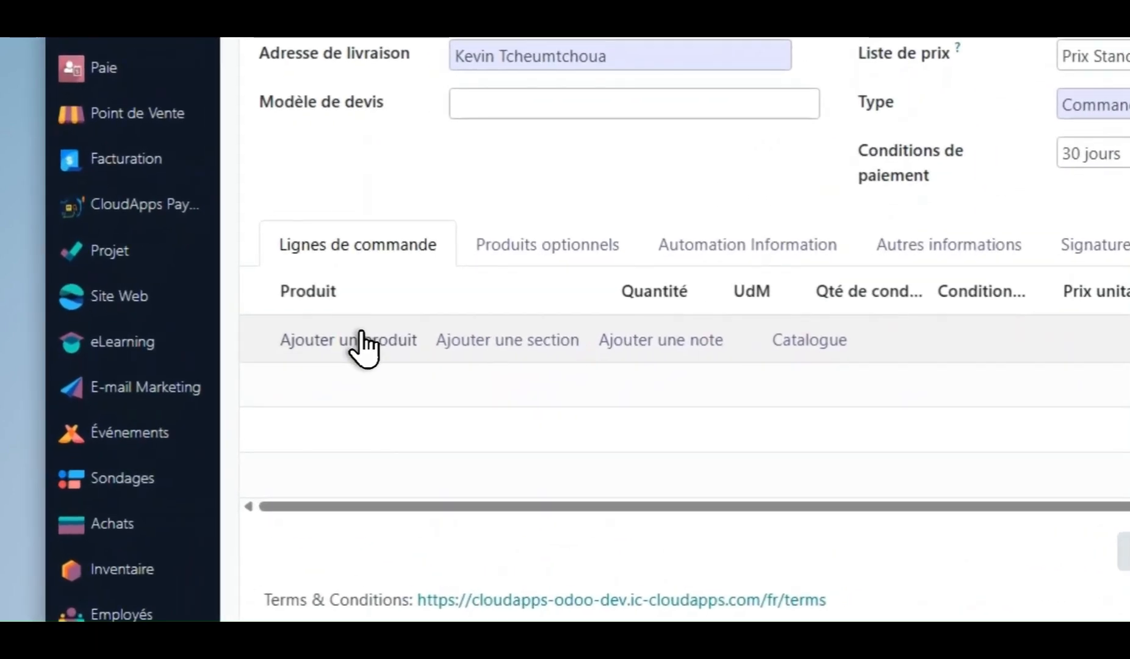
- Add the product "Bureau ergonomique-Modele standard" as the first order line of the quotation
click(199, 407)
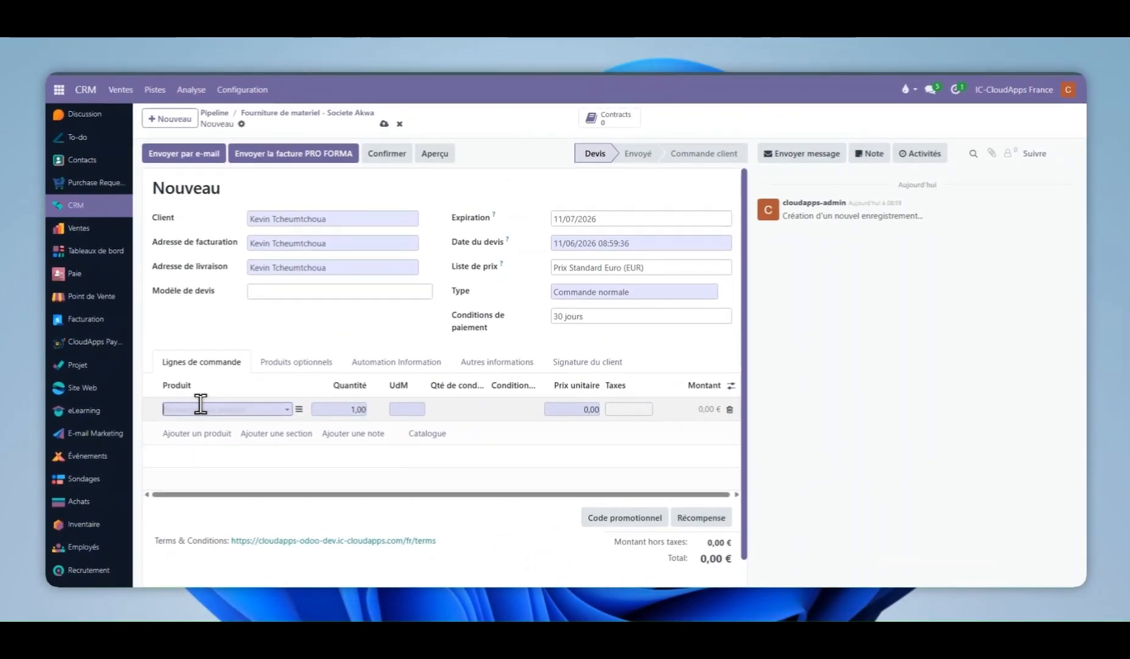
click(180, 404)
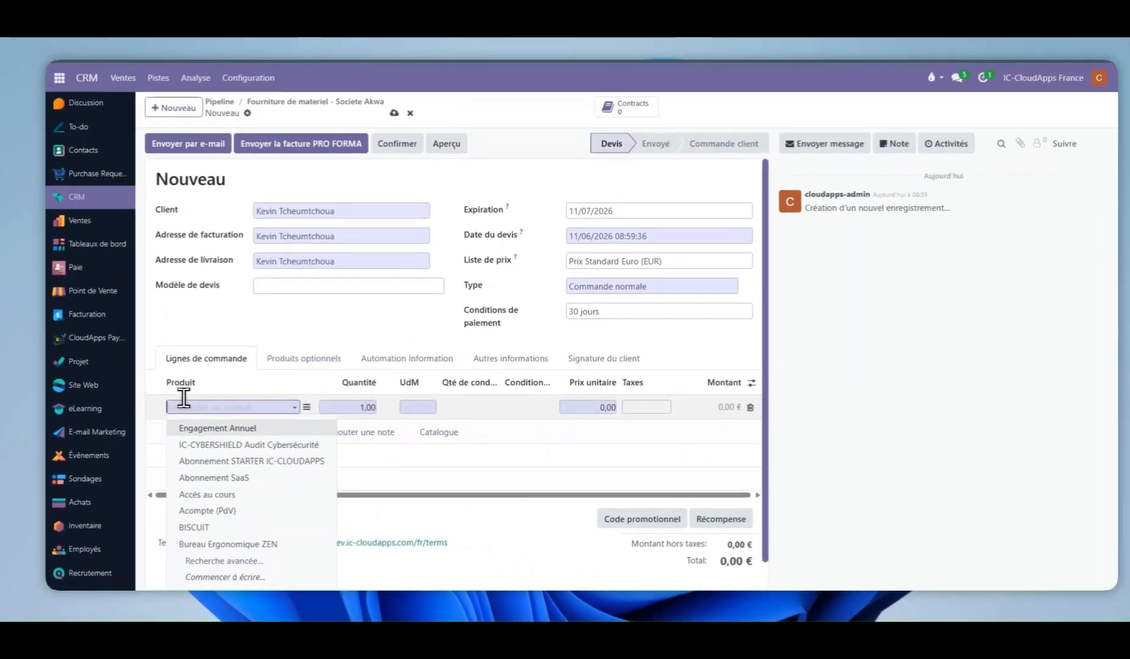
text(B)
click(221, 440)
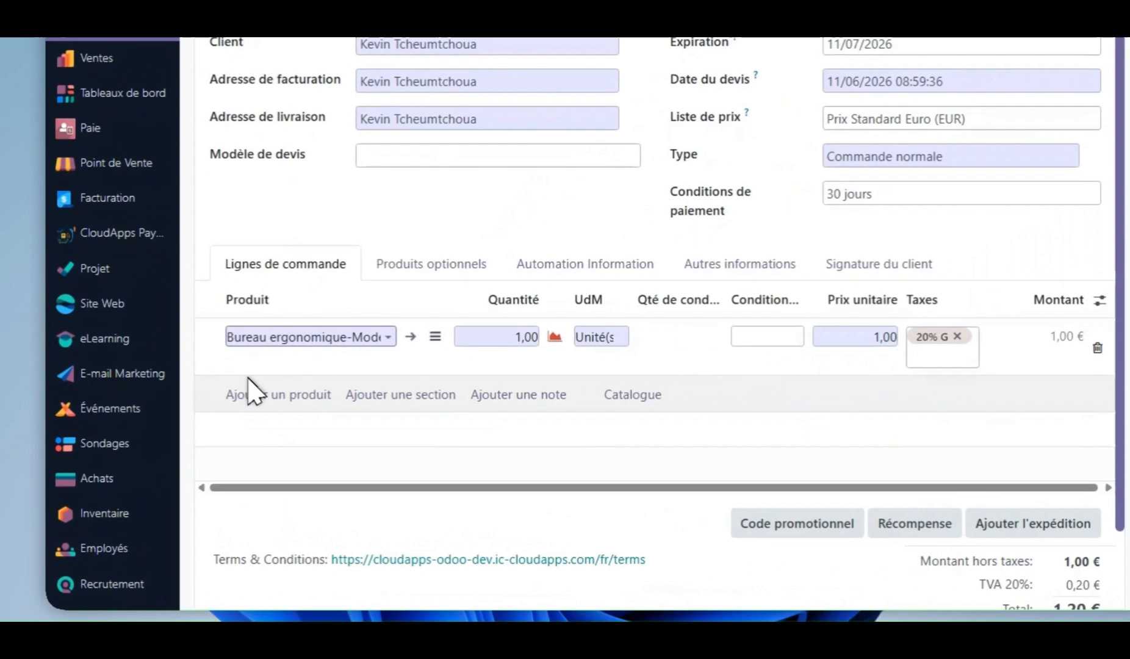
click(181, 441)
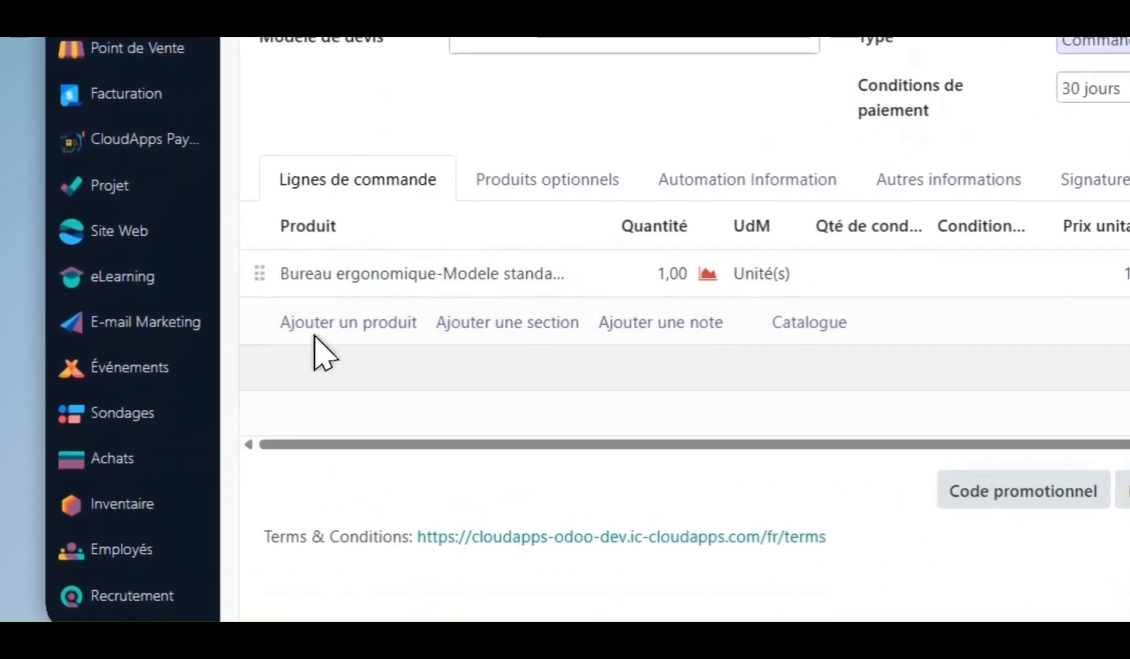
- Add an "Installation du bureau" order line and set the unit prices to 35,00 for the desk and 30,00 for the installation
click(318, 326)
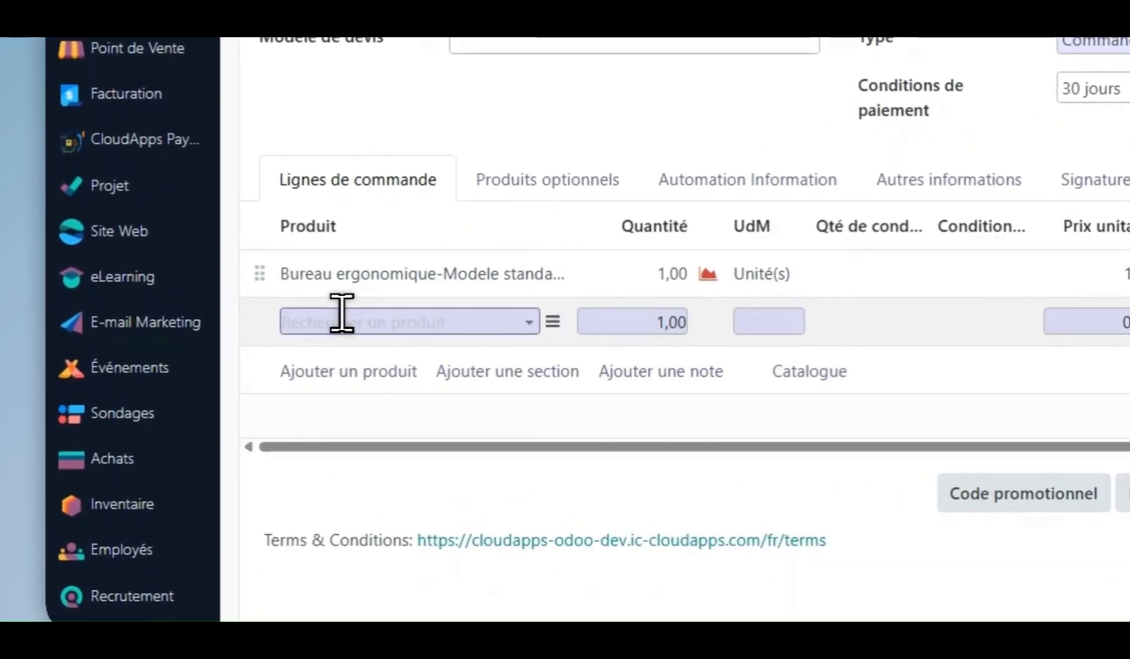
click(342, 313)
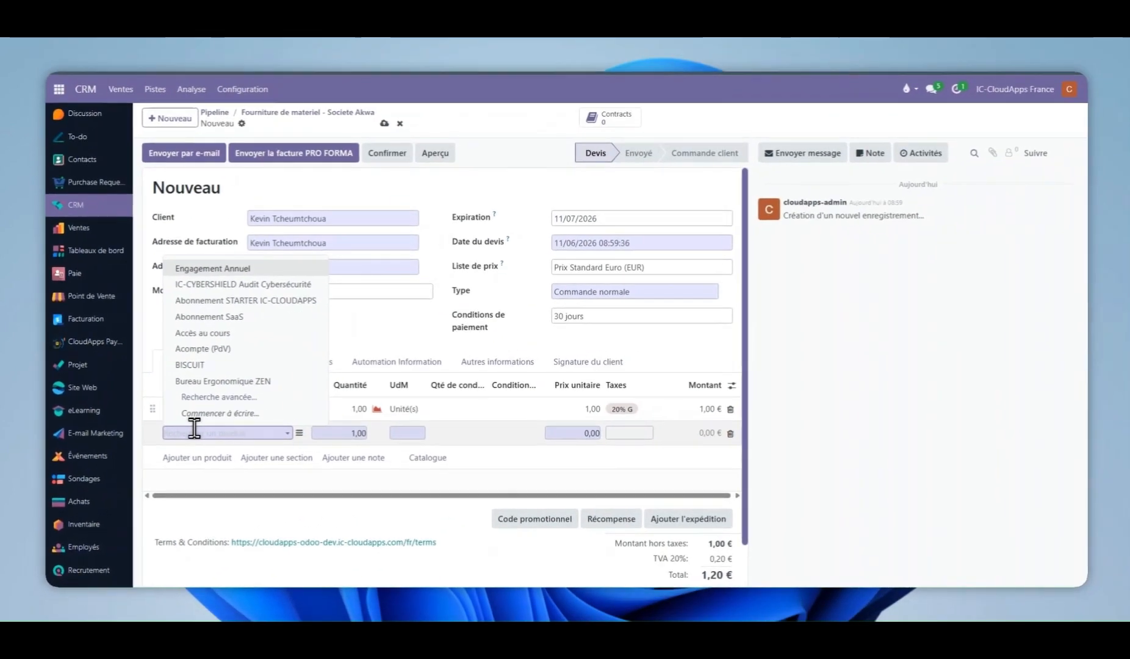
text(in)
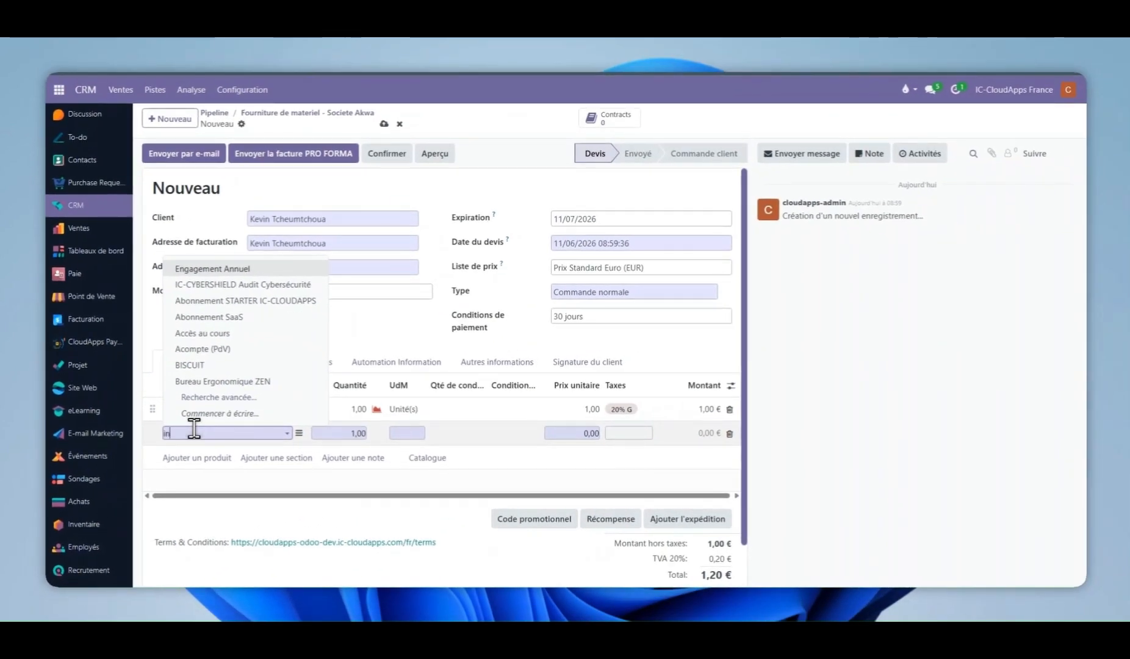
click(212, 269)
click(591, 408)
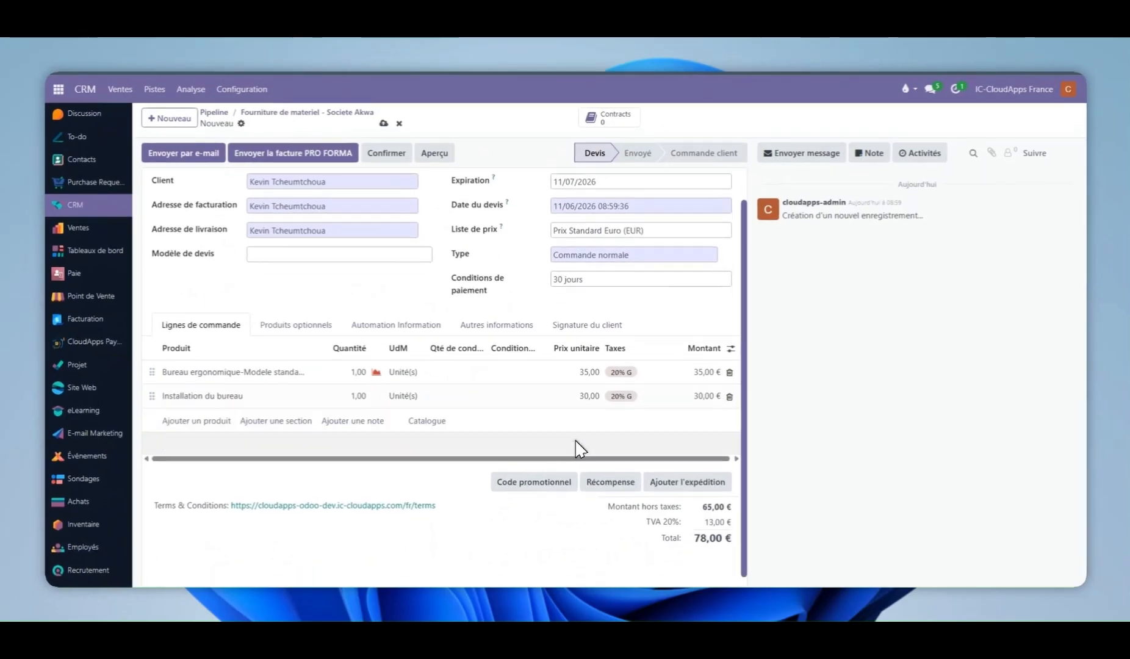
- Check the quotation's untaxed amount, VAT and total, and save the quotation
scroll(580, 449, down, 1)
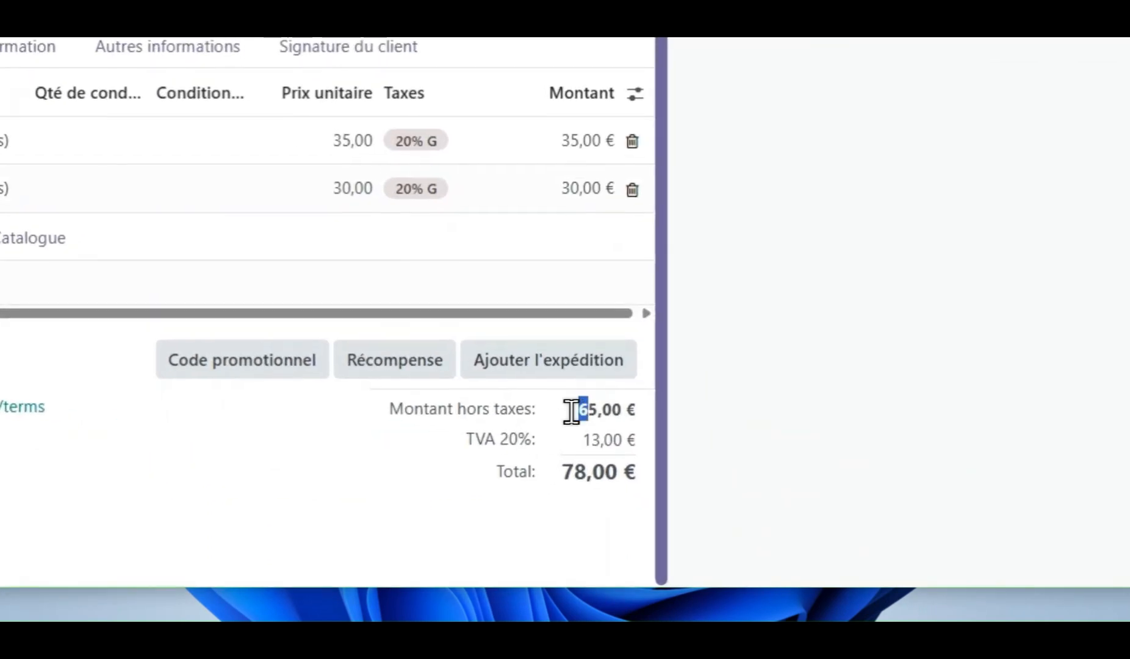
drag(701, 497, 727, 497)
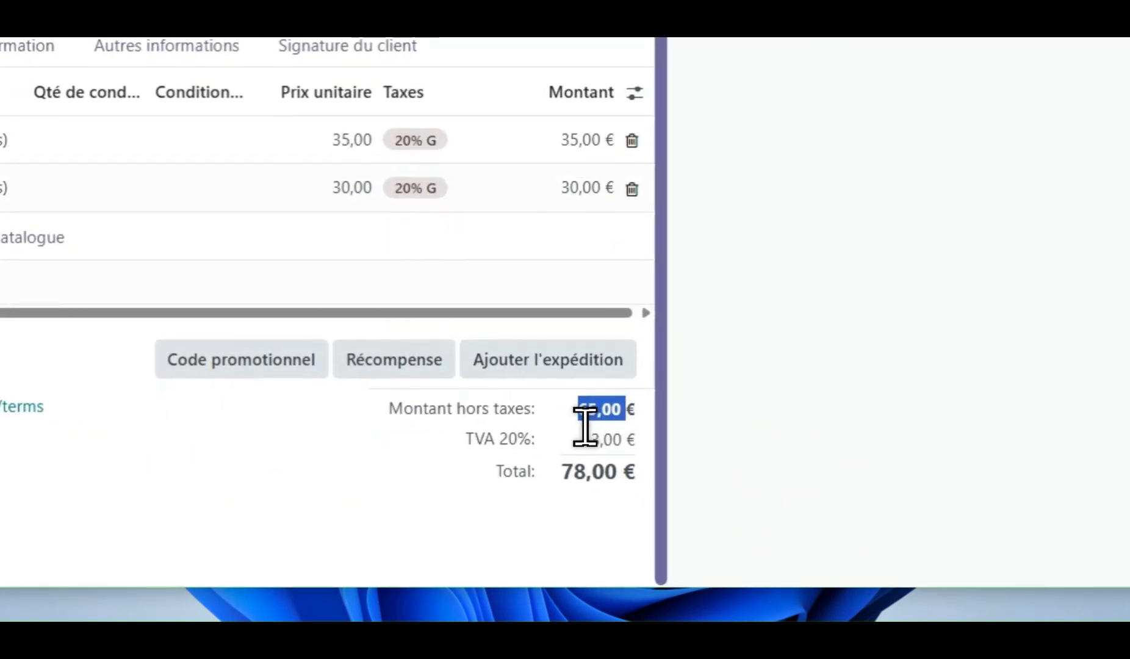
drag(589, 439, 646, 438)
click(591, 488)
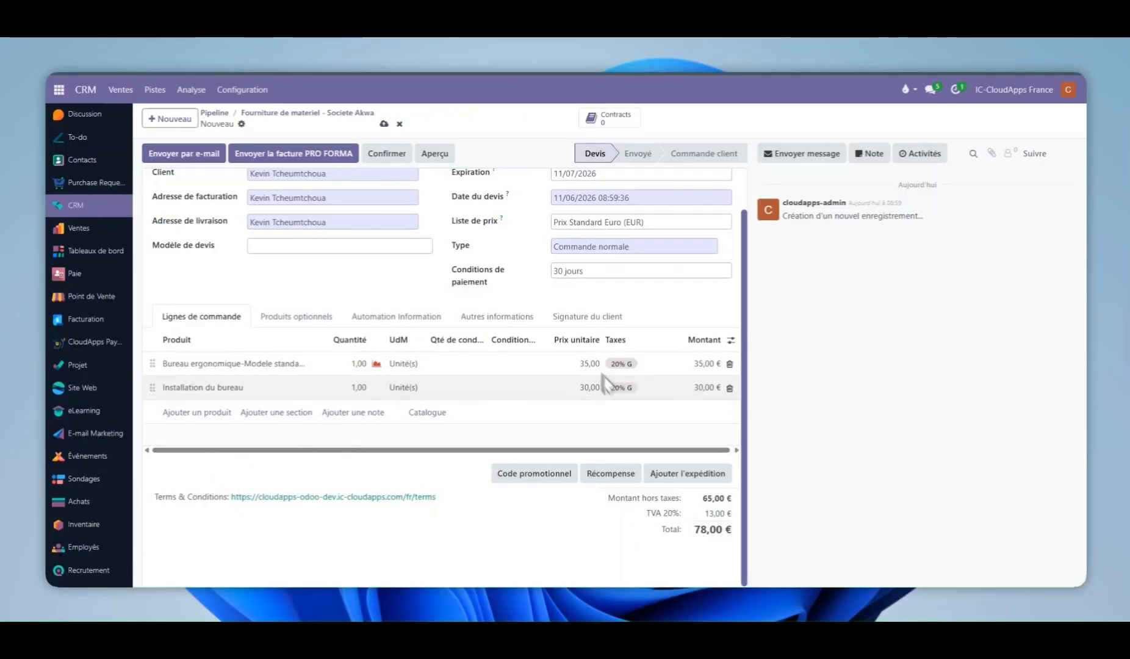
scroll(430, 378, up, 2)
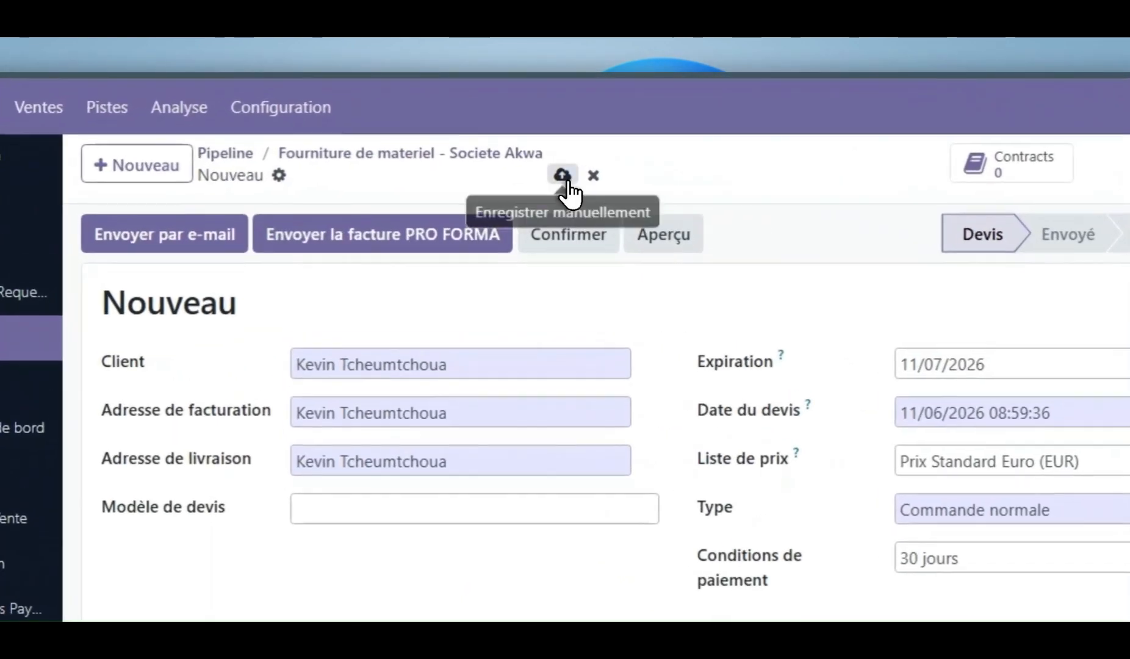
click(562, 176)
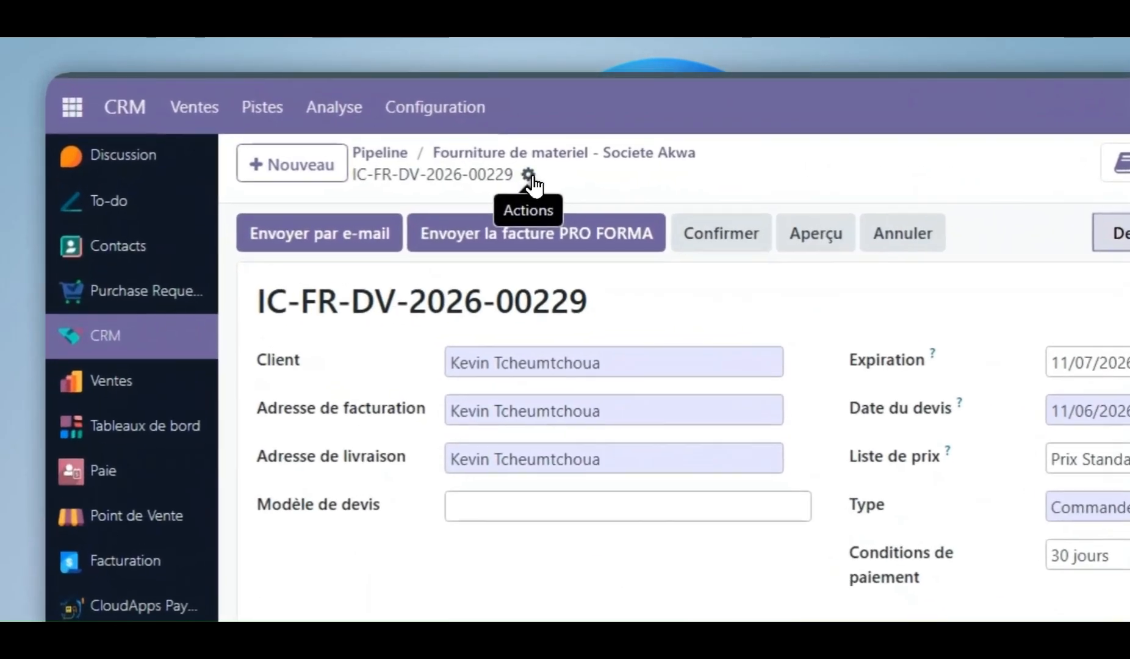
- Print the saved quotation as a PDF and review its lines and totals
click(290, 125)
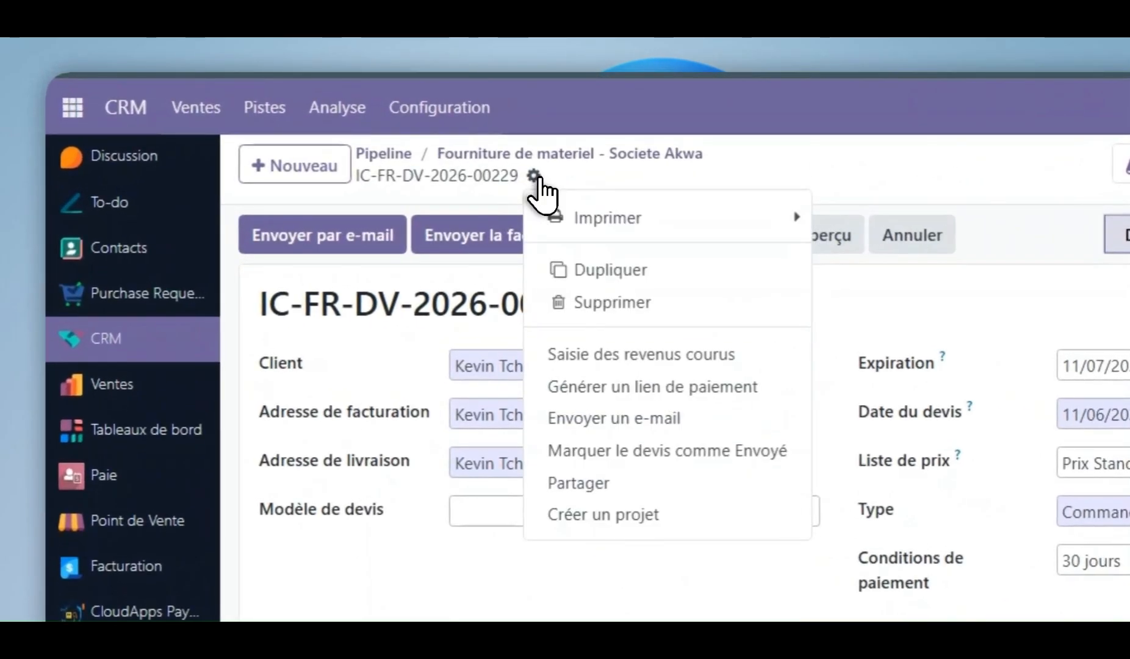
mouse_move(316, 142)
click(854, 217)
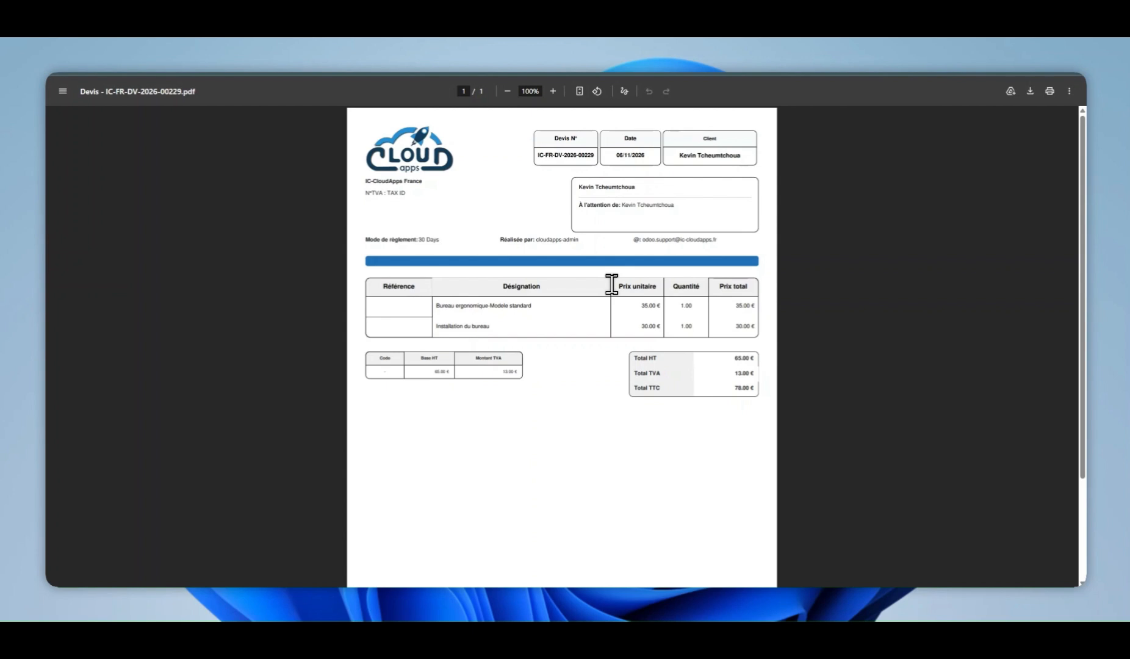
scroll(551, 345, down, 2)
scroll(551, 346, up, 2)
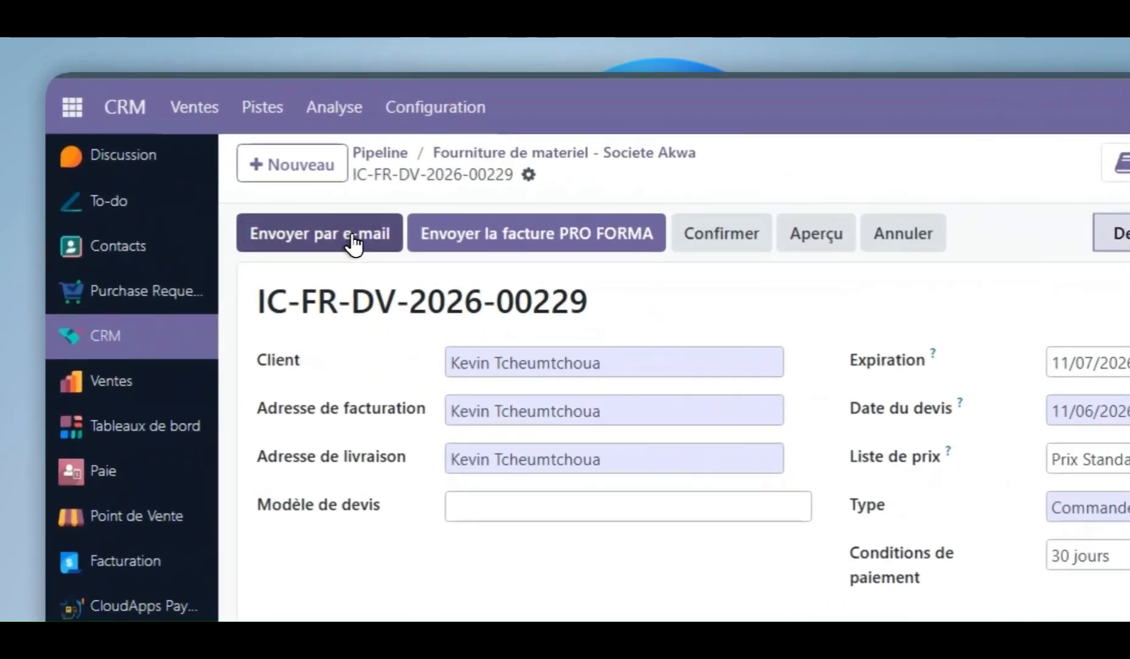
- Review the prepared message and send the quotation by e-mail to the customer with its PDF attached
click(203, 159)
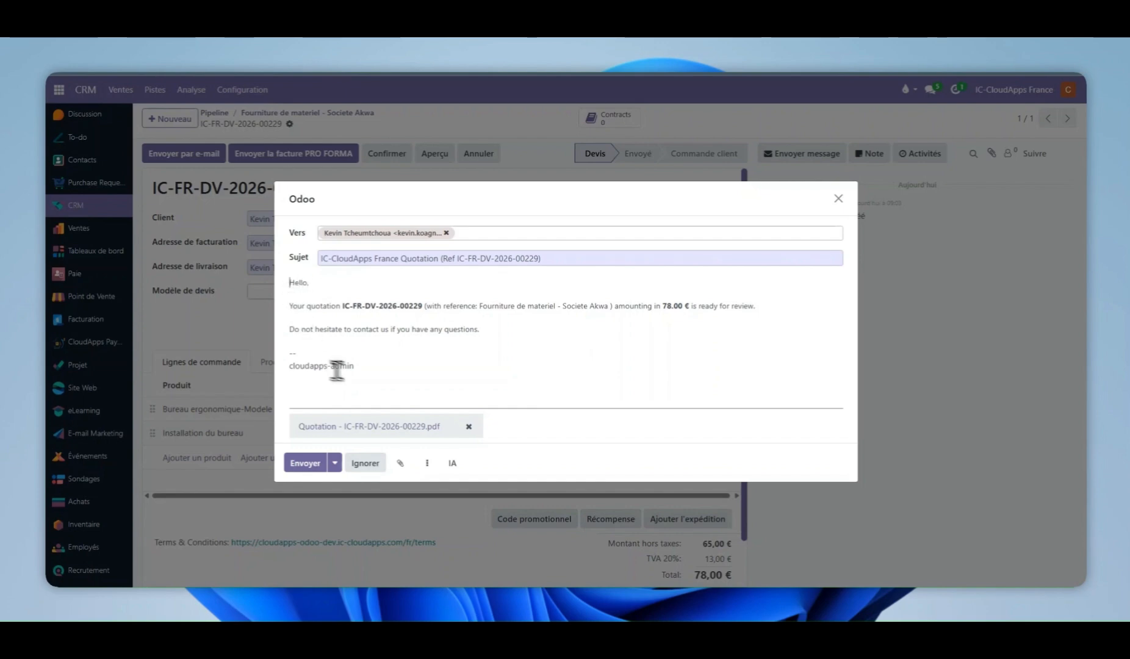
drag(339, 305, 425, 304)
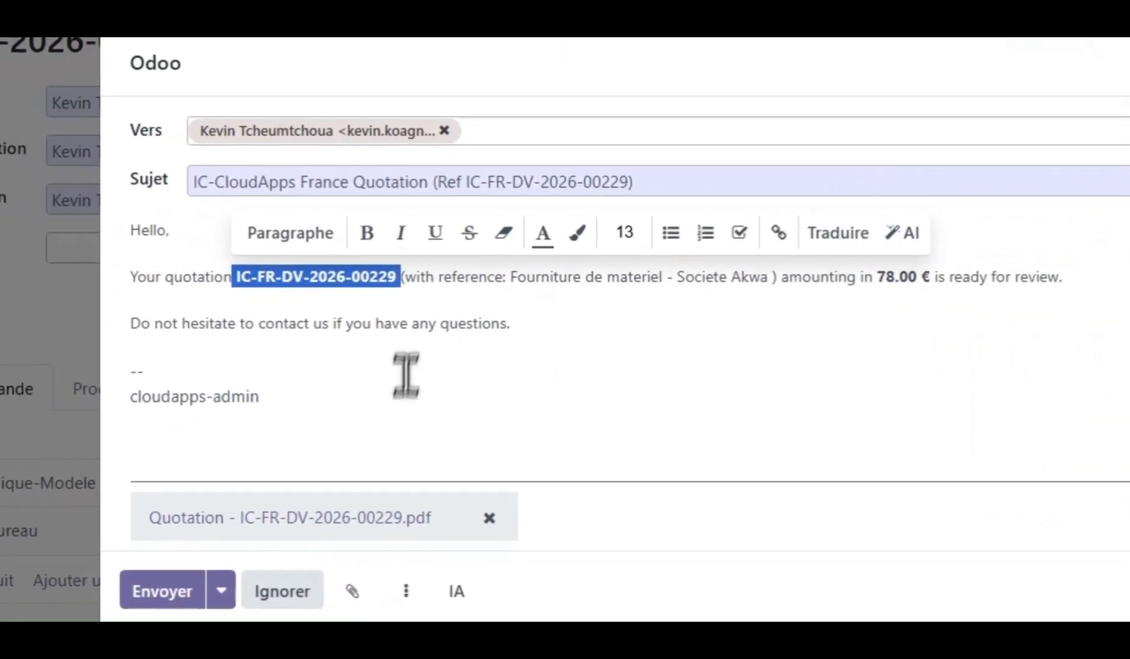
click(353, 358)
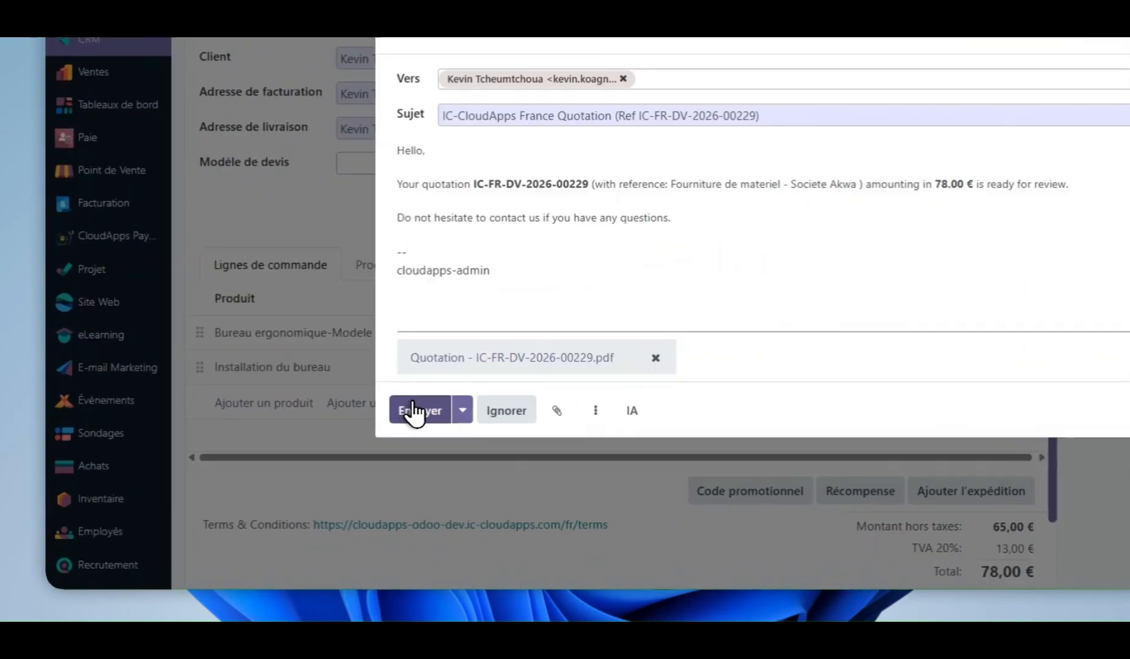
click(302, 463)
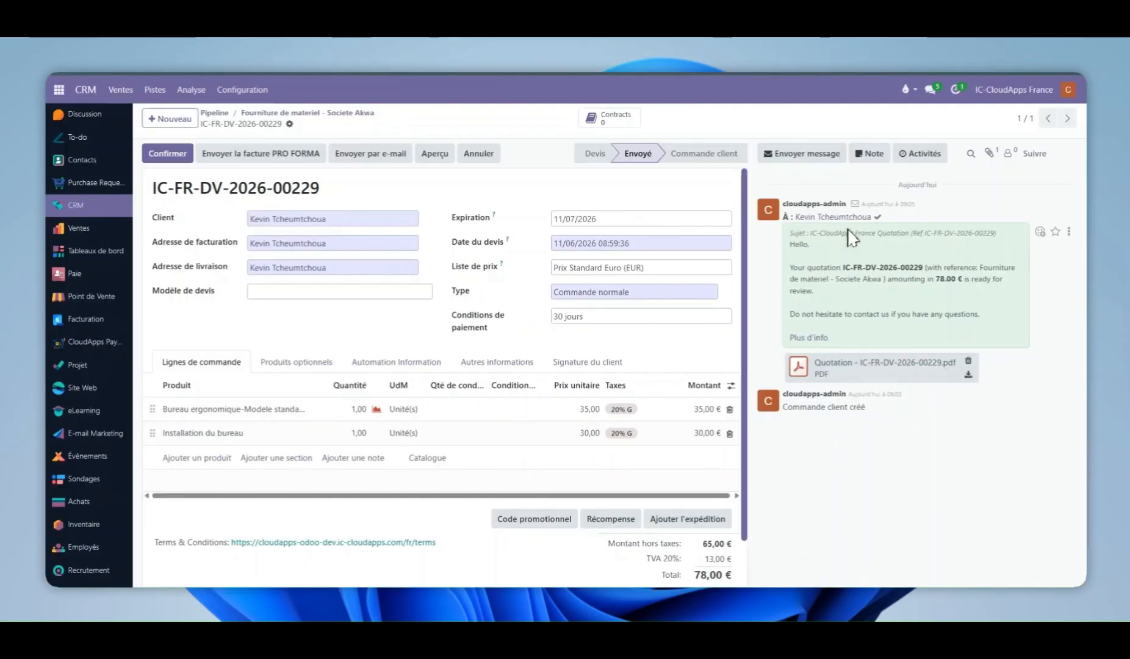